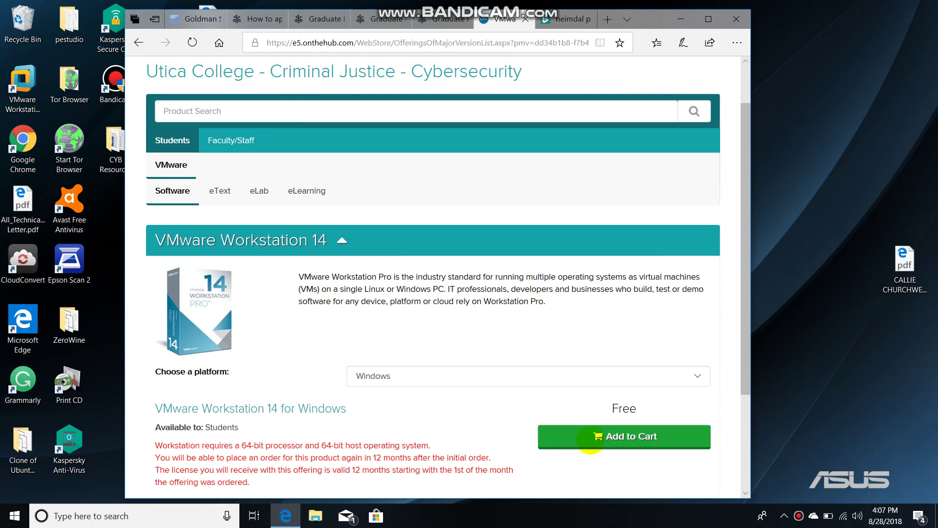
# Choose Windows as the platform for the VMware Workstation 14 student offering.
pyautogui.click(516, 374)
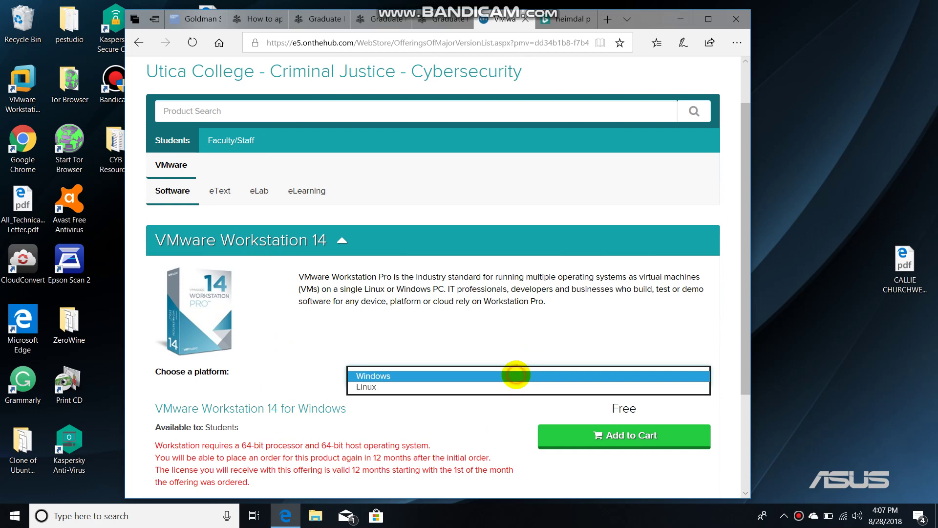
pyautogui.click(515, 373)
# Minimise the browser window and launch VMware Workstation Pro from the desktop.
pyautogui.click(681, 18)
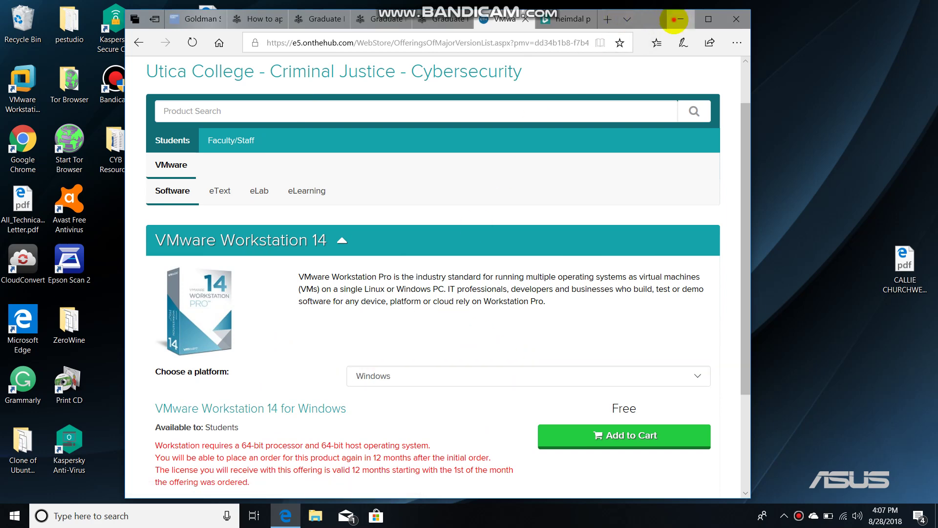
pyautogui.click(21, 78)
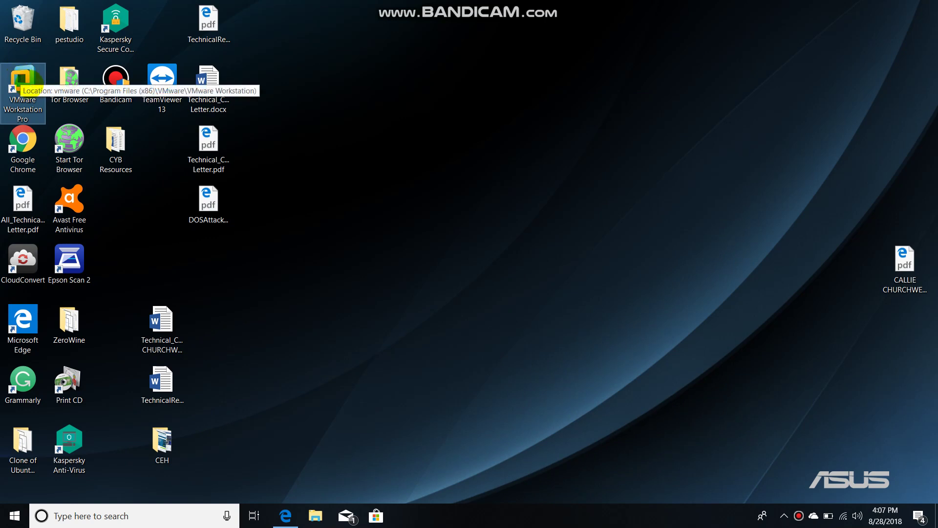
pyautogui.doubleClick(29, 80)
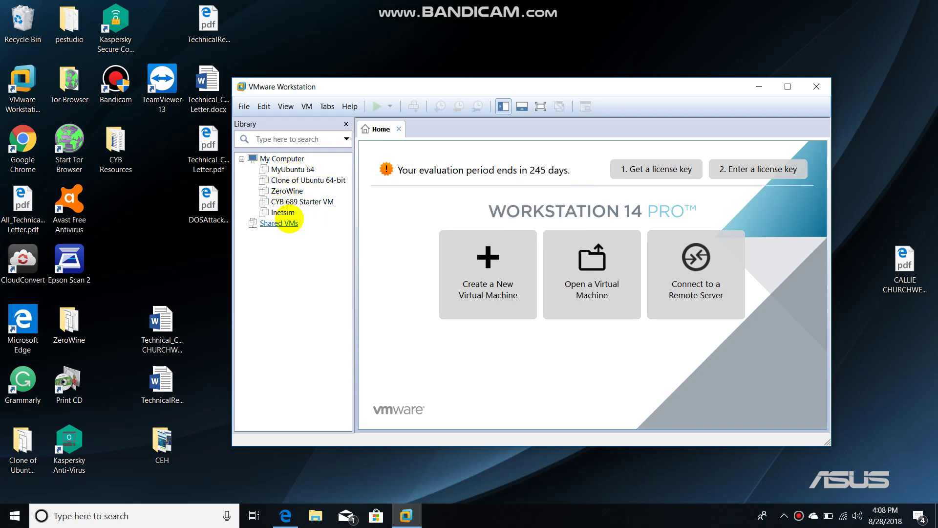
# Open the MyUbuntu 64 virtual machine from the library and collapse its Description section.
pyautogui.click(293, 169)
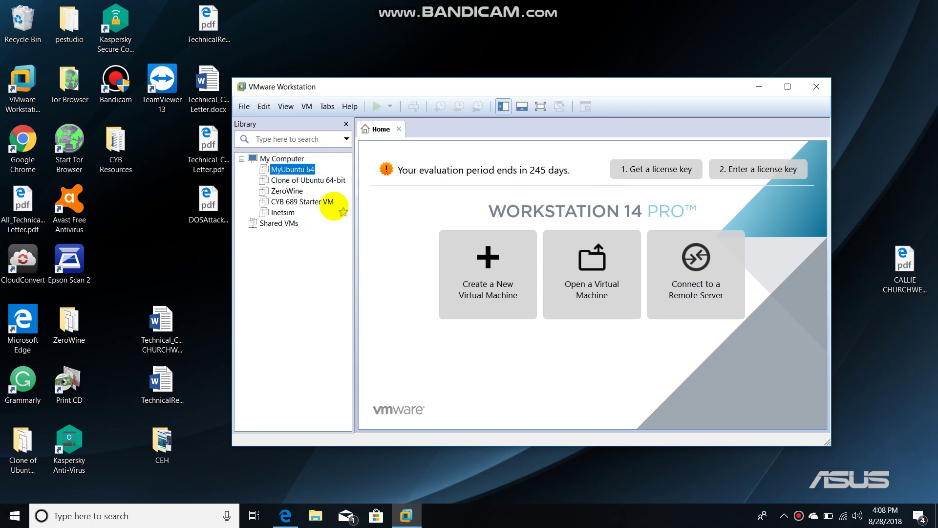
pyautogui.doubleClick(303, 169)
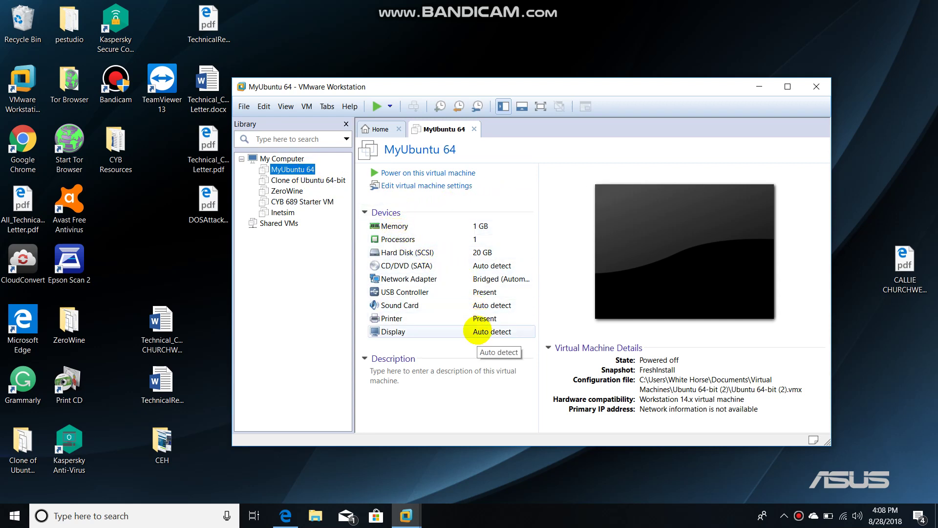
pyautogui.click(426, 376)
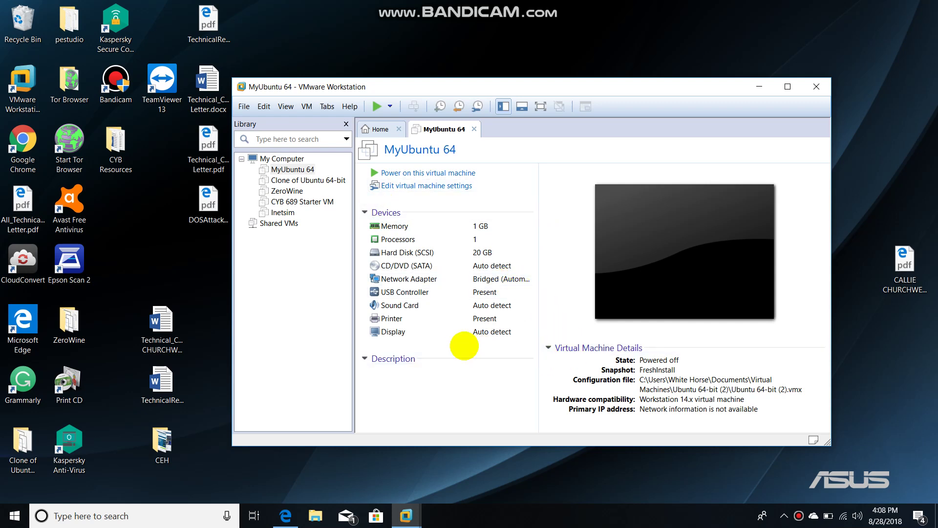
pyautogui.click(363, 358)
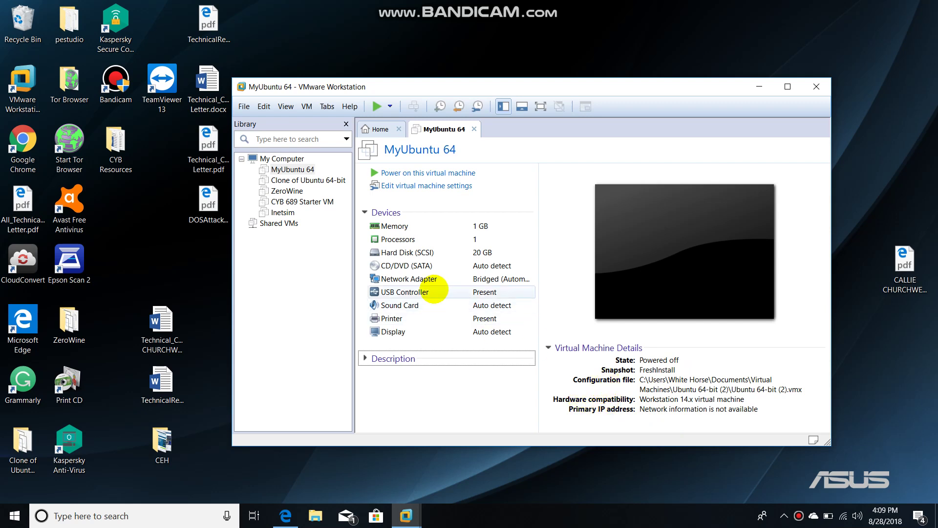
# Examine MyUbuntu 64's memory, processor, hard disk and CD/DVD settings, and close the settings without saving.
pyautogui.click(459, 225)
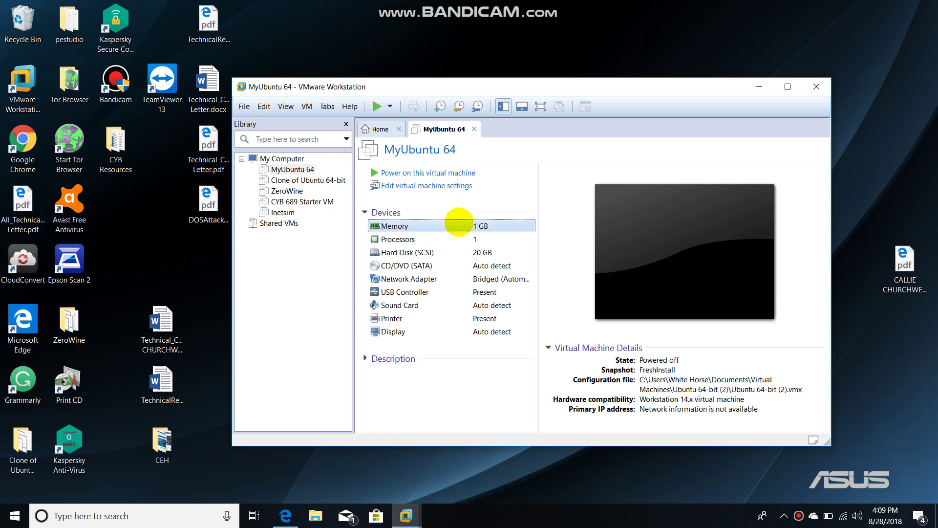
pyautogui.doubleClick(491, 228)
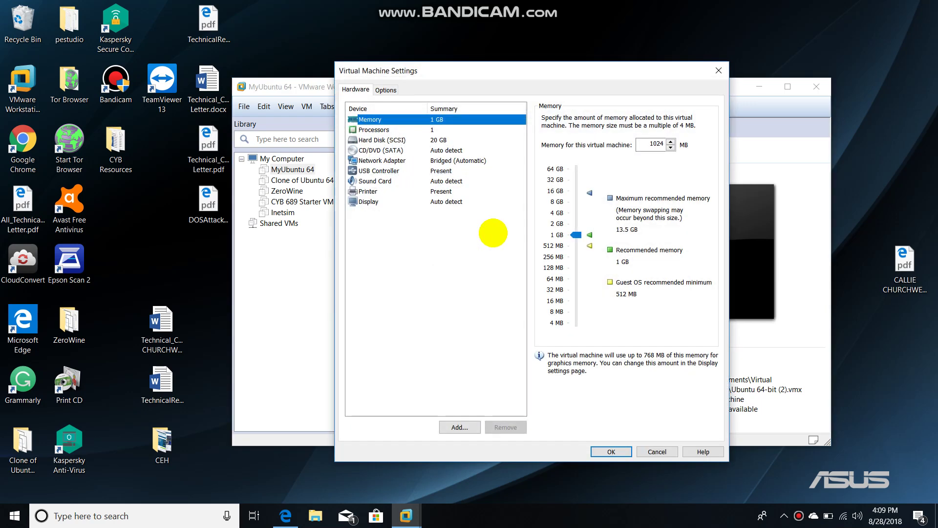
pyautogui.click(422, 129)
pyautogui.click(430, 149)
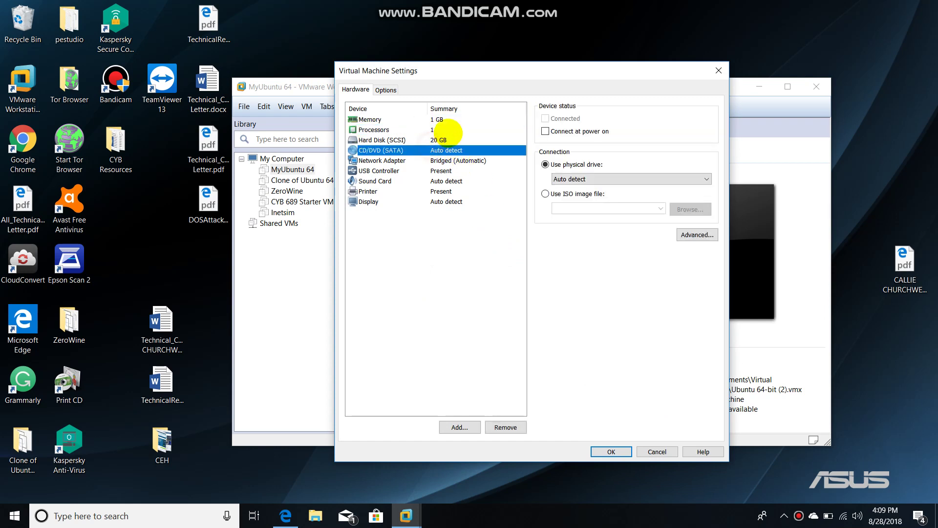
pyautogui.click(447, 120)
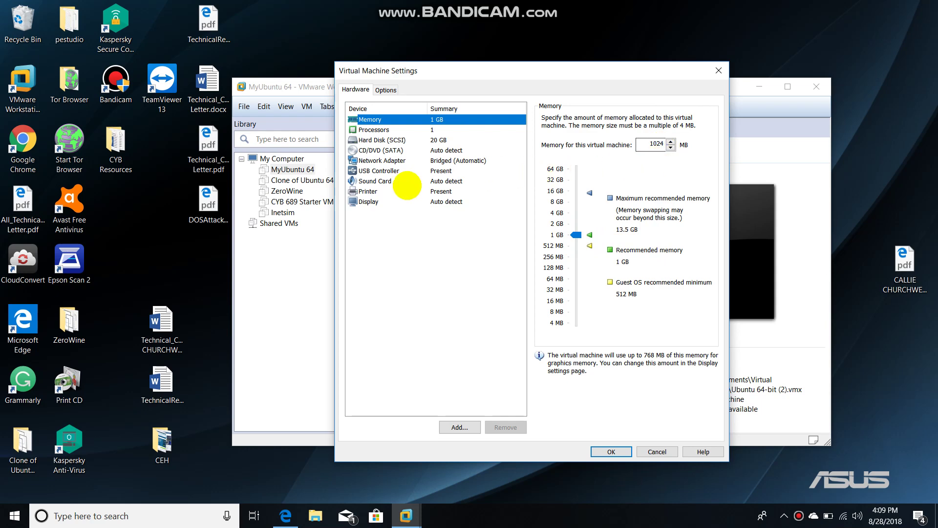
pyautogui.click(432, 141)
pyautogui.click(433, 130)
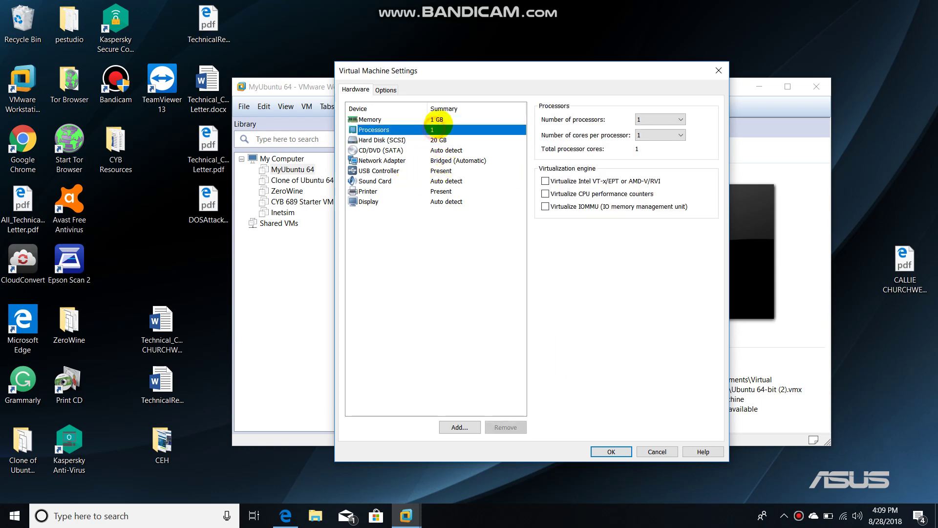
pyautogui.click(435, 119)
pyautogui.click(442, 149)
pyautogui.click(454, 130)
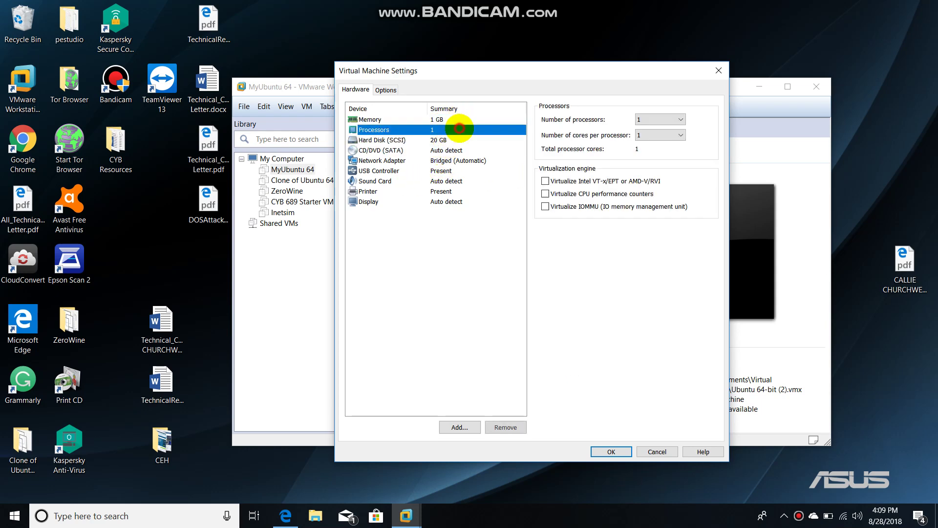
pyautogui.click(527, 517)
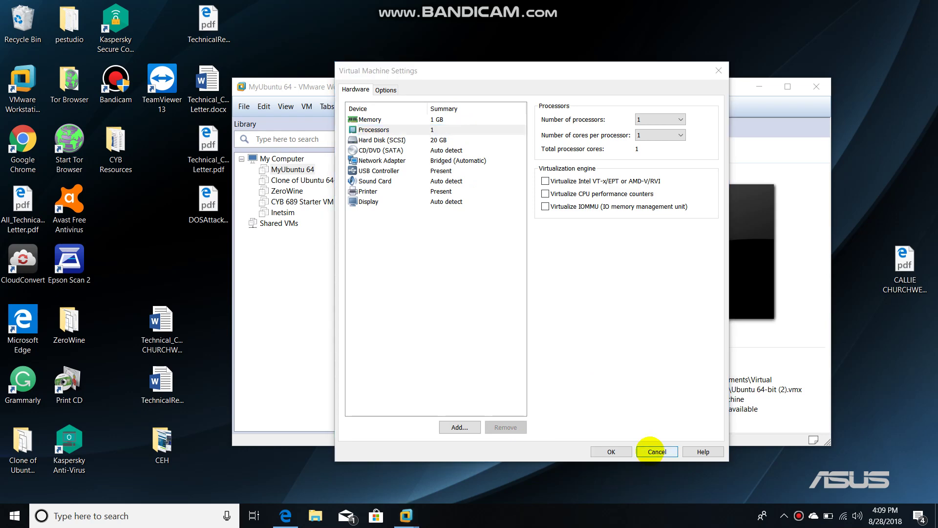
pyautogui.click(656, 452)
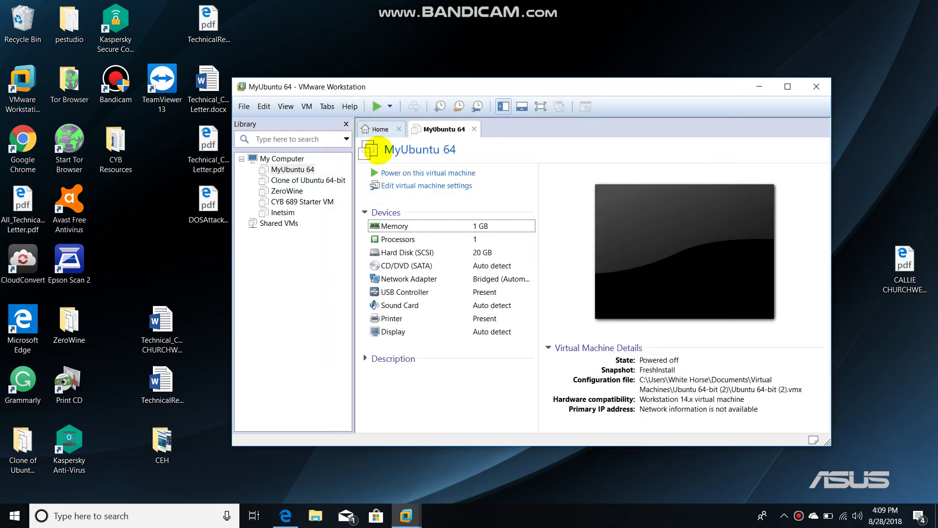
# Open the Virtual Network Editor.
pyautogui.click(243, 106)
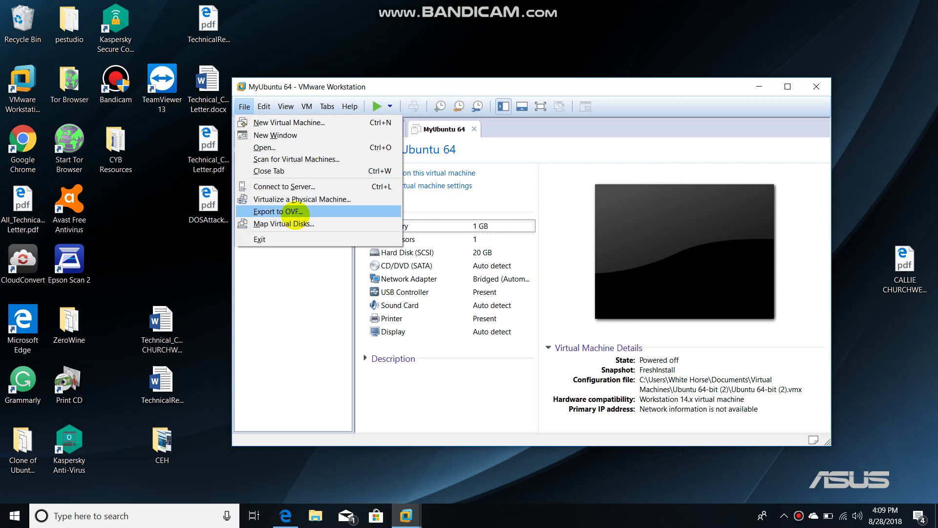
pyautogui.moveTo(265, 107)
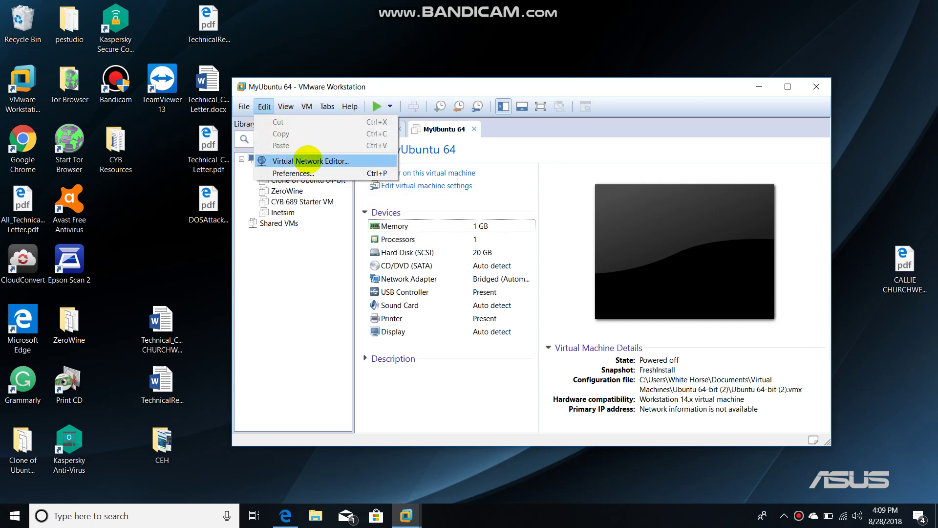
pyautogui.click(307, 160)
# Open the Clone of Ubuntu 64-bit virtual machine and power on MyUbuntu 64, dismissing the removable devices notice and enlarging the window.
pyautogui.click(335, 180)
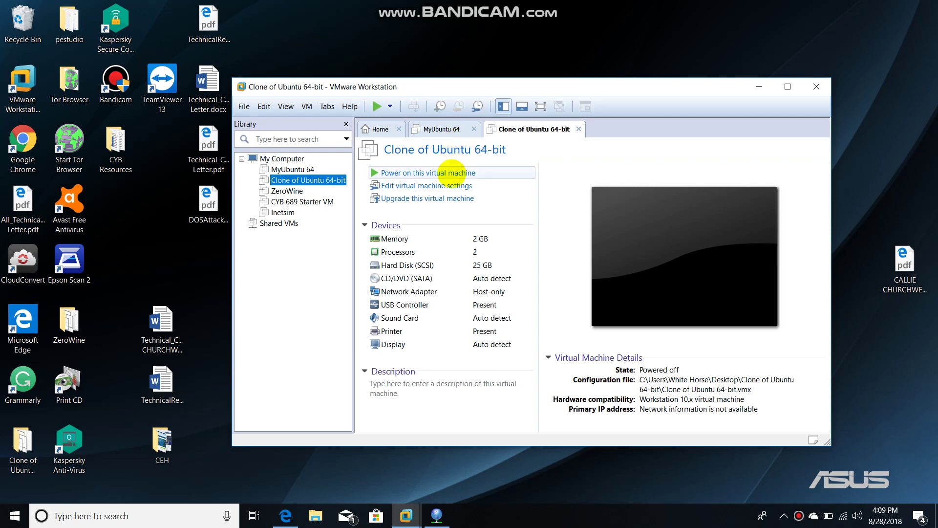
pyautogui.click(436, 128)
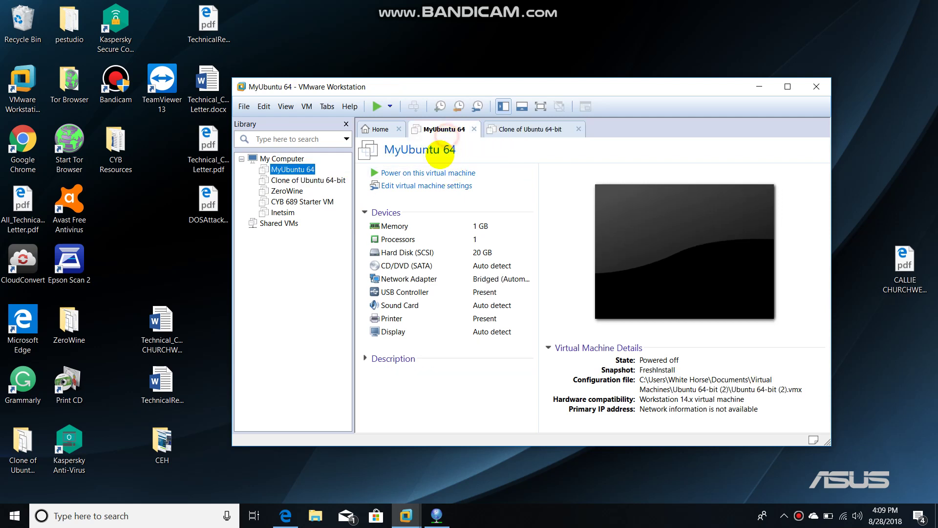
pyautogui.click(428, 173)
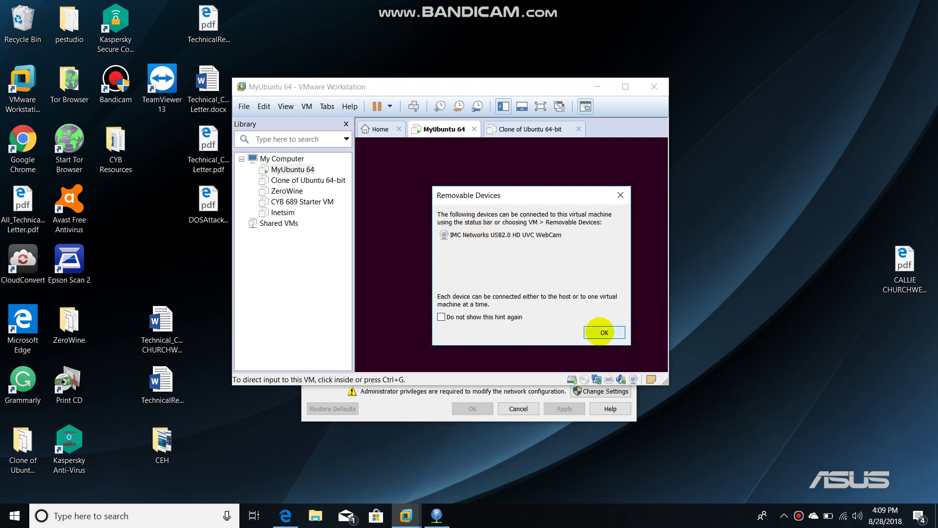
pyautogui.click(599, 332)
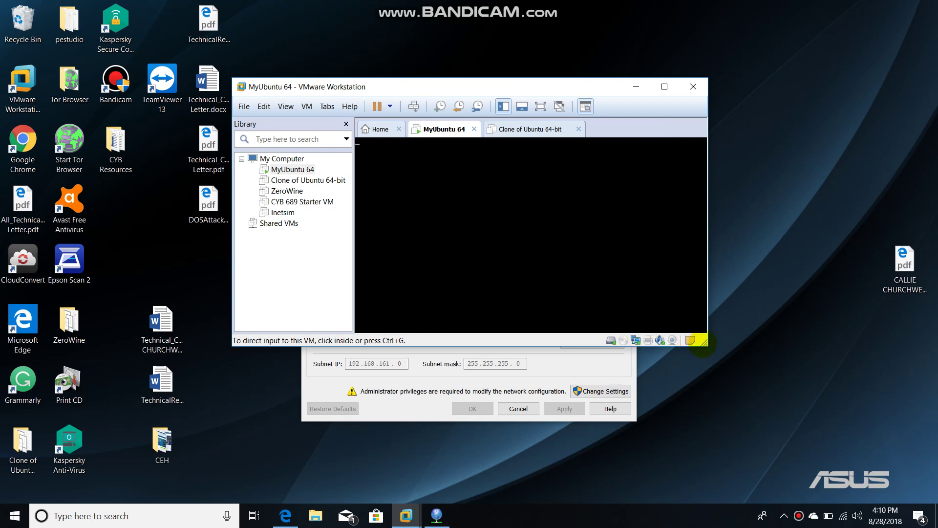
pyautogui.moveTo(704, 343); pyautogui.dragTo(744, 441)
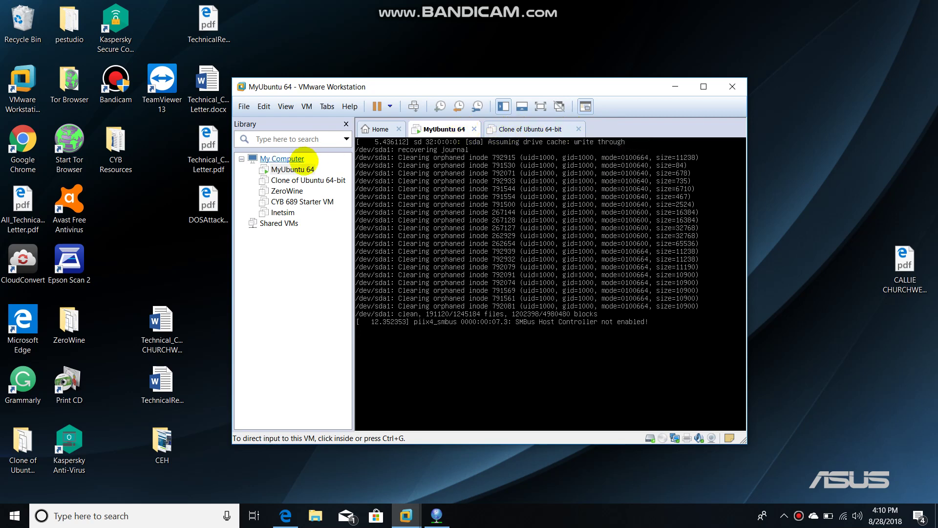
# Open the ZeroWine virtual machine and review its details and those of Clone of Ubuntu 64-bit.
pyautogui.click(287, 191)
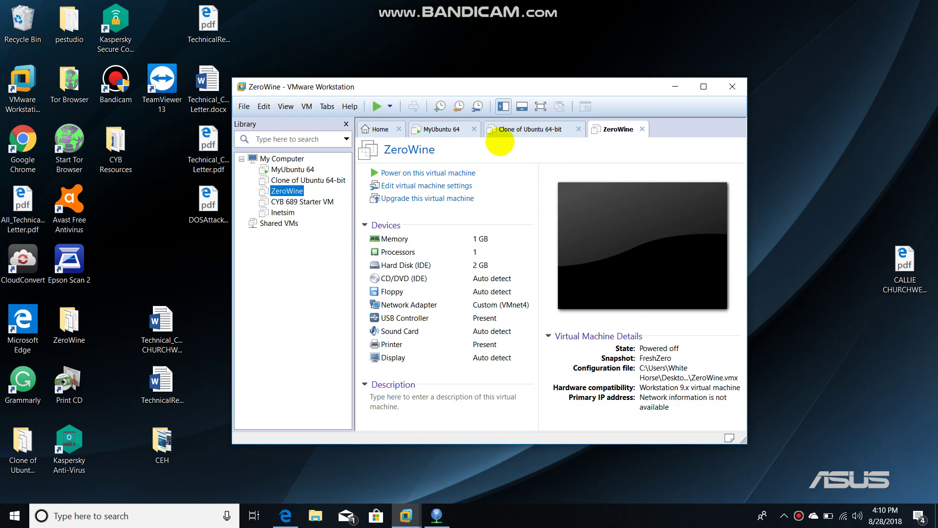
pyautogui.rightClick(517, 129)
pyautogui.click(442, 128)
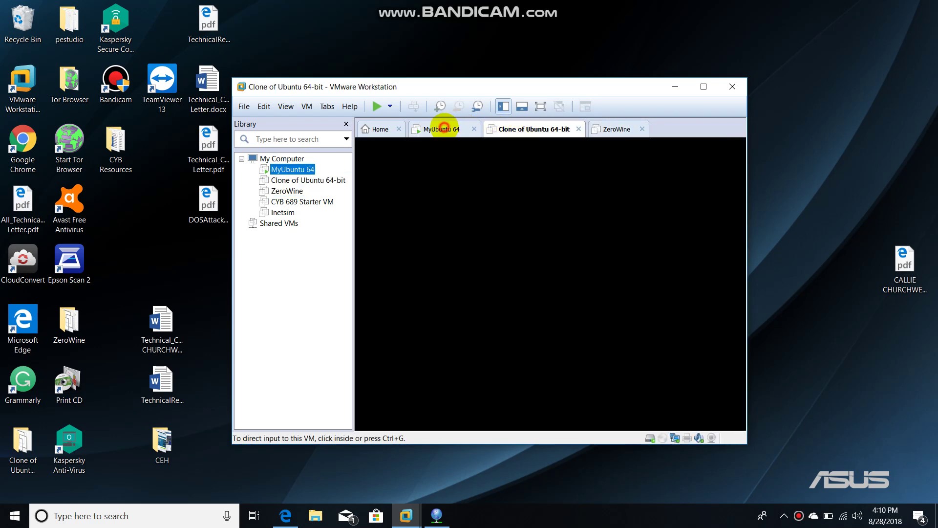
pyautogui.click(614, 129)
pyautogui.click(518, 129)
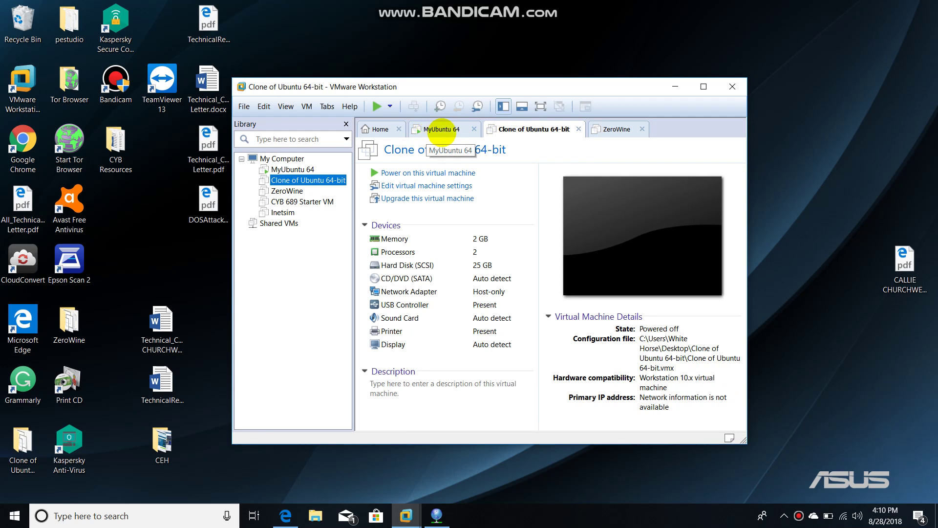
# Log in to the running MyUbuntu 64 virtual machine by entering the account password.
pyautogui.click(442, 129)
pyautogui.click(462, 294)
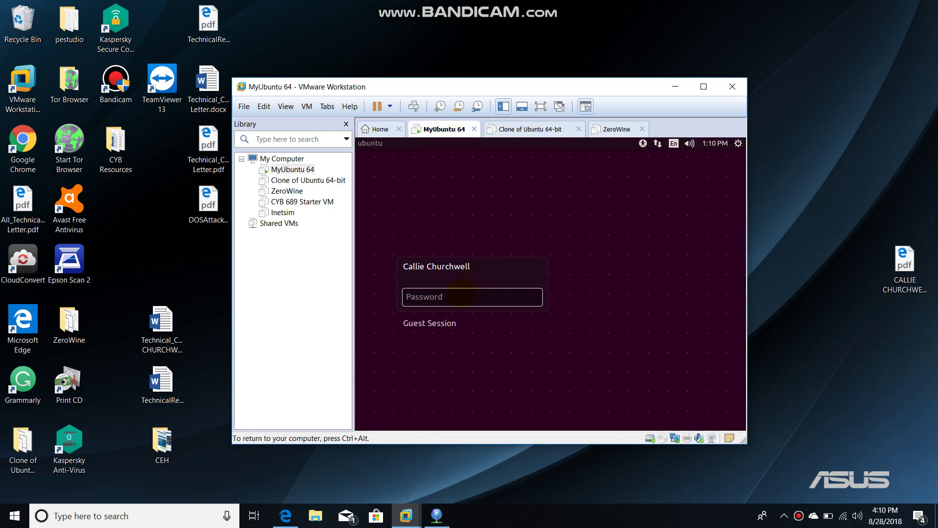
pyautogui.write('•')
pyautogui.press('Return')
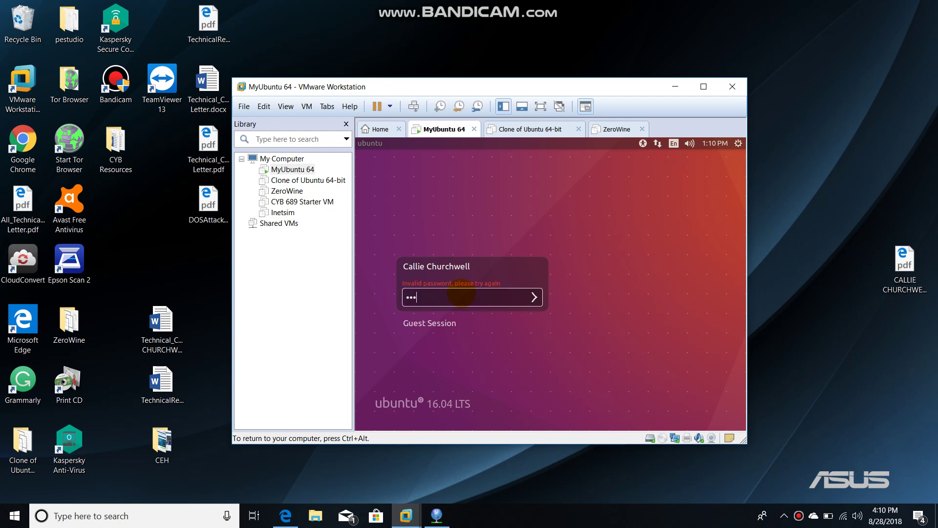
pyautogui.write('••••')
pyautogui.press('Return')
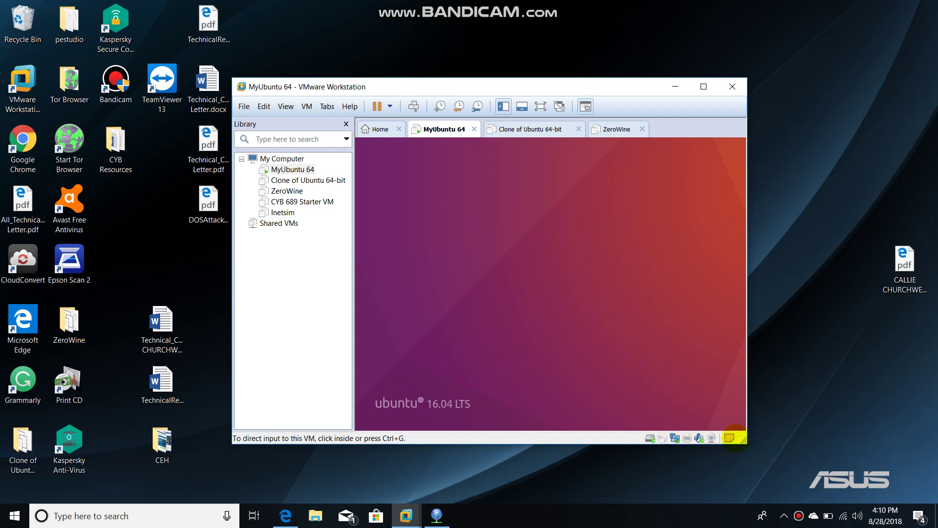
# View MyUbuntu 64 in full screen mode and return to the windowed view.
pyautogui.click(540, 105)
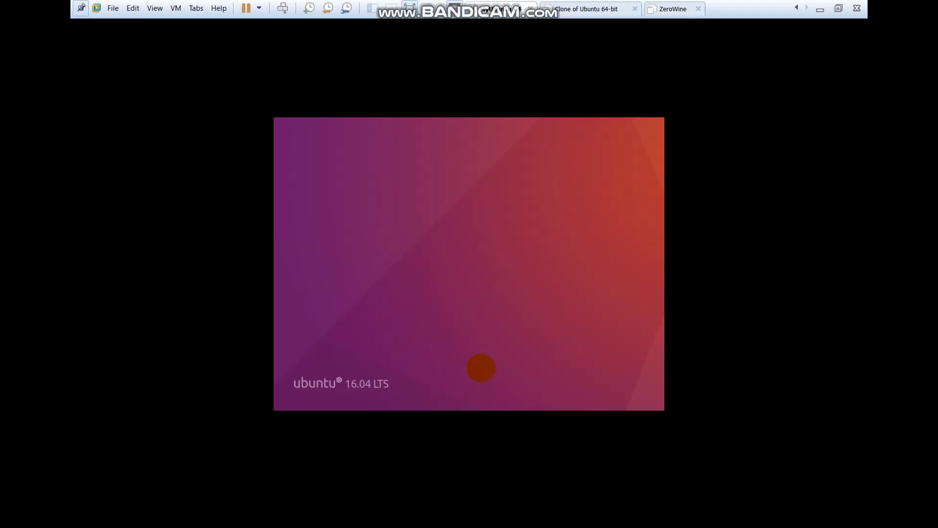
pyautogui.click(409, 8)
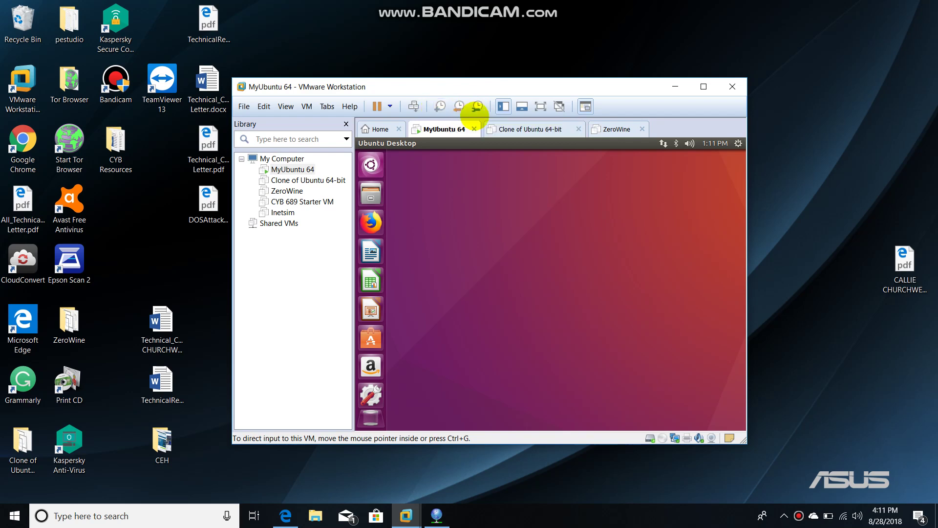
# Examine the FreshInstall snapshot of MyUbuntu 64 in the Snapshot Manager and close the manager.
pyautogui.click(477, 106)
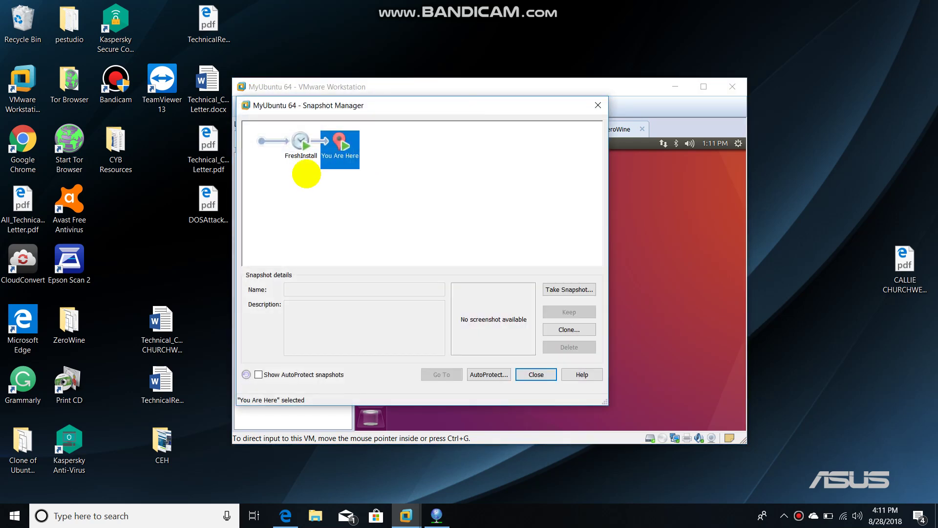
pyautogui.click(301, 147)
pyautogui.click(300, 149)
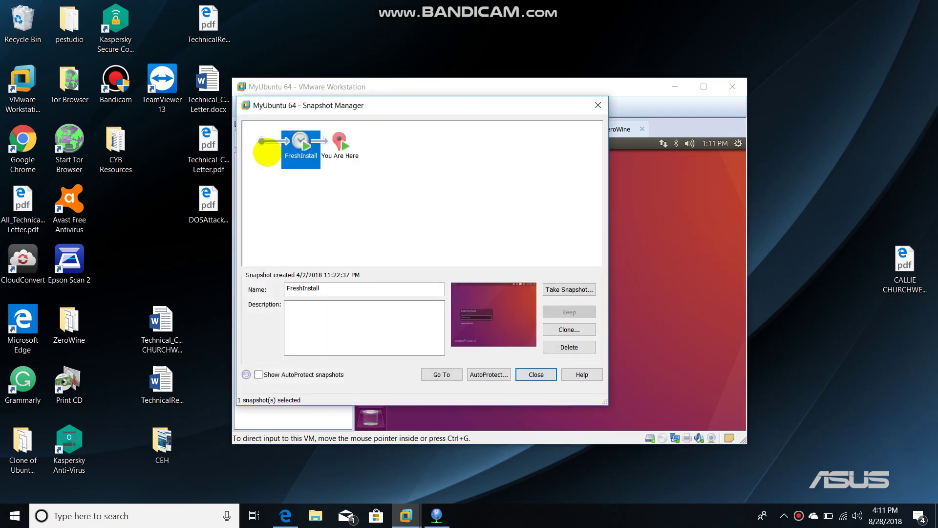
pyautogui.click(537, 375)
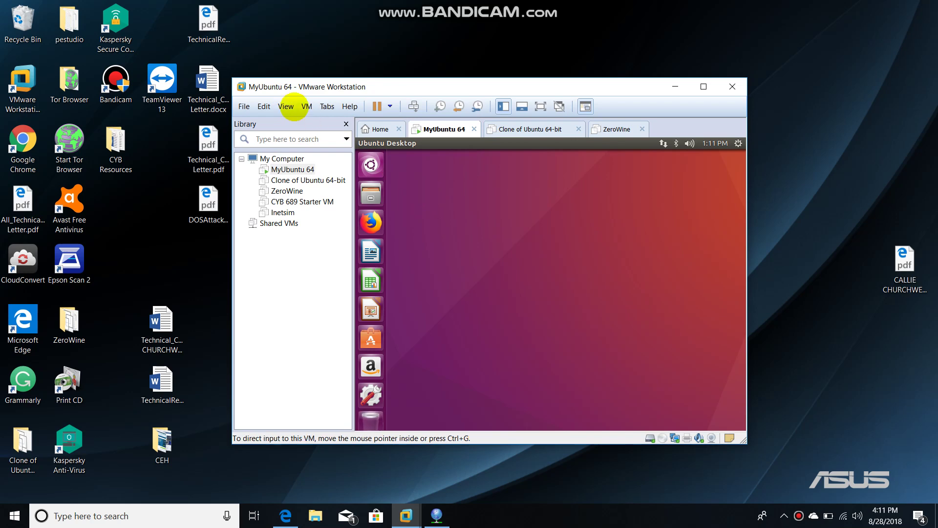
# Open the Virtual Network Editor and review the information of the VMnet1, VMnet2, VMnet4 and VMnet8 networks.
pyautogui.click(286, 107)
pyautogui.moveTo(264, 106)
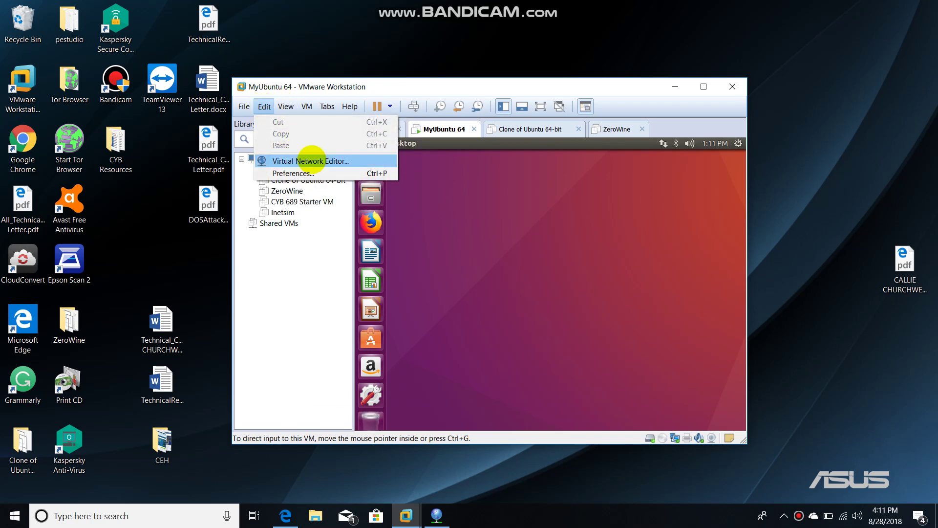
pyautogui.click(312, 158)
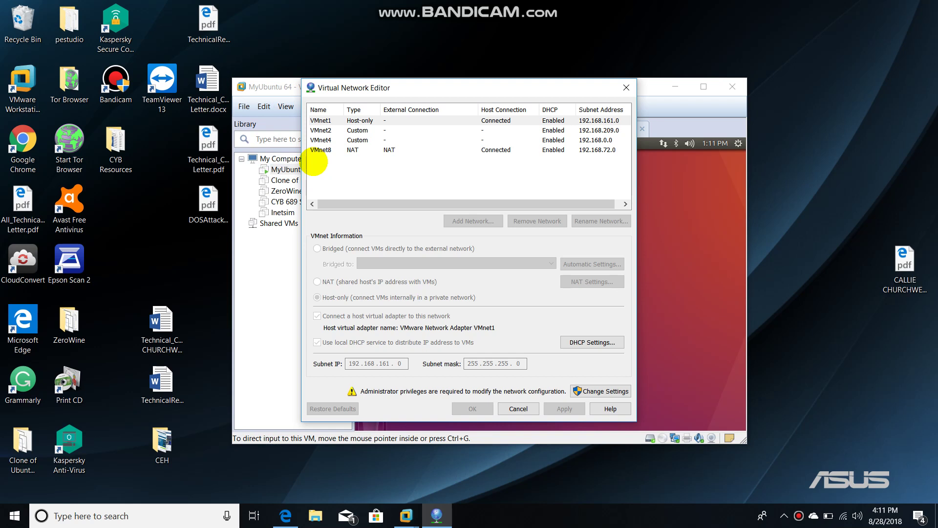
pyautogui.click(407, 130)
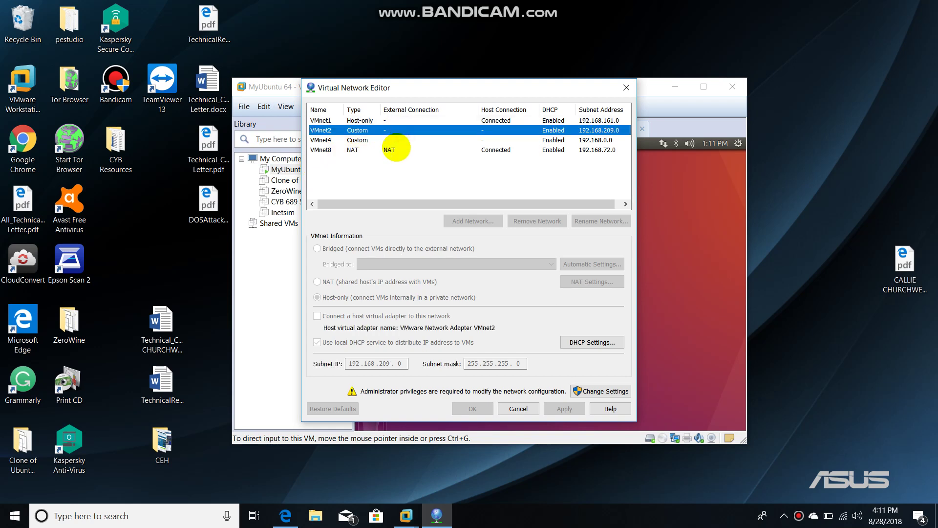
pyautogui.press('Down')
pyautogui.press('Down')
pyautogui.press('Up')
pyautogui.press('Up')
pyautogui.click(410, 121)
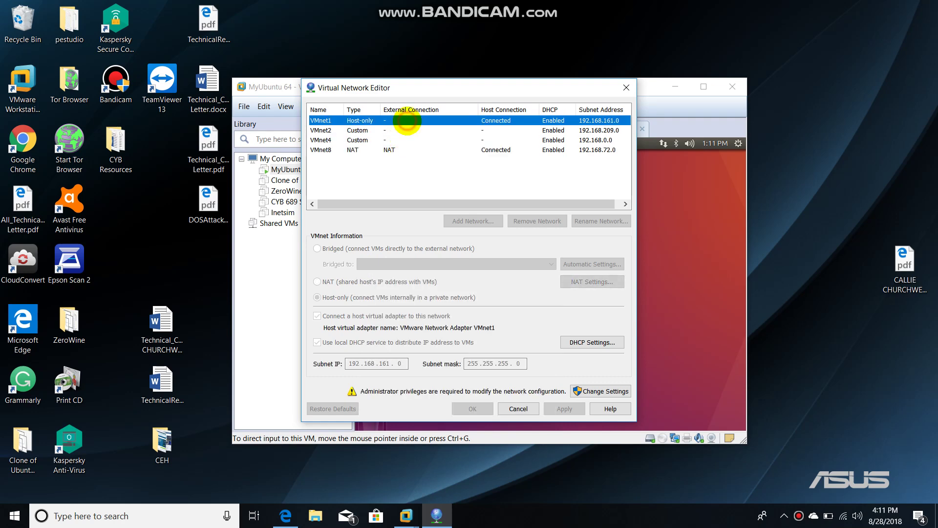
pyautogui.click(404, 130)
pyautogui.click(398, 140)
pyautogui.click(396, 149)
pyautogui.click(416, 130)
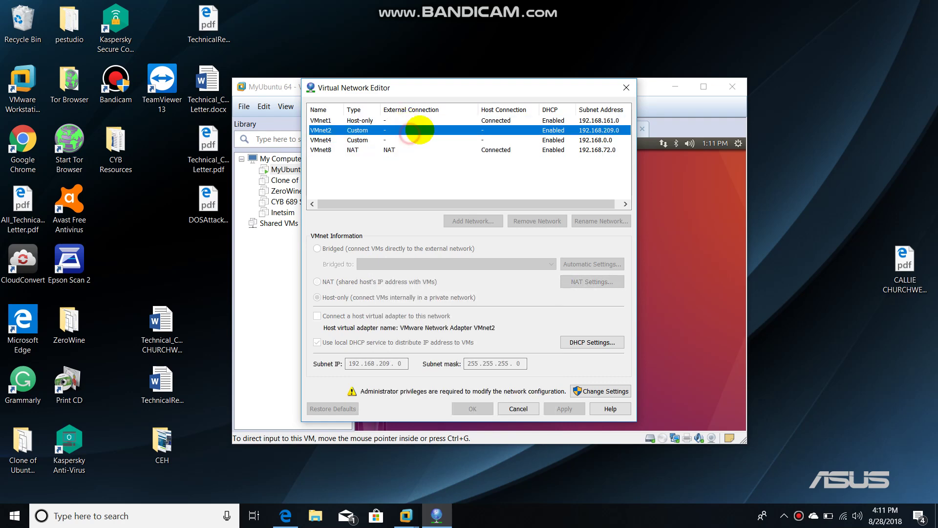
pyautogui.click(424, 122)
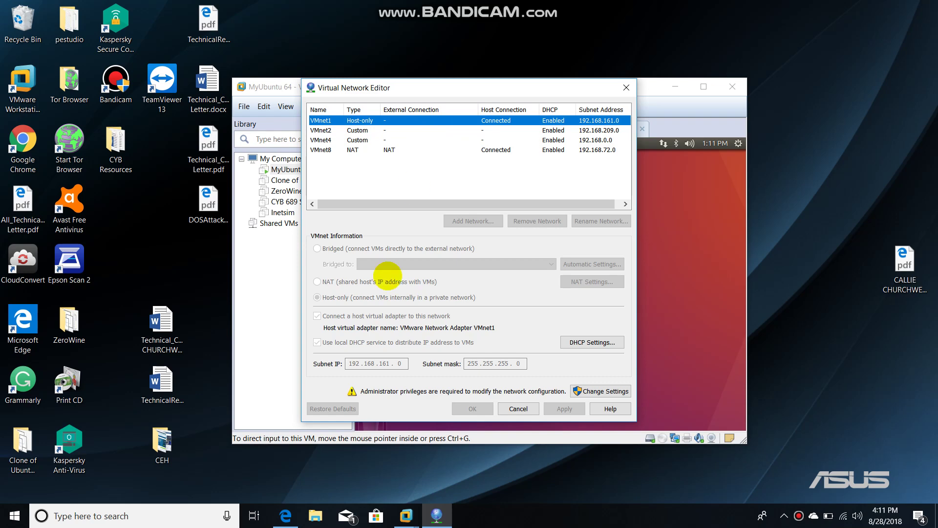
# Reopen the Virtual Network Editor with administrator privileges to allow changes and select the host-only VMnet1 network.
pyautogui.click(594, 390)
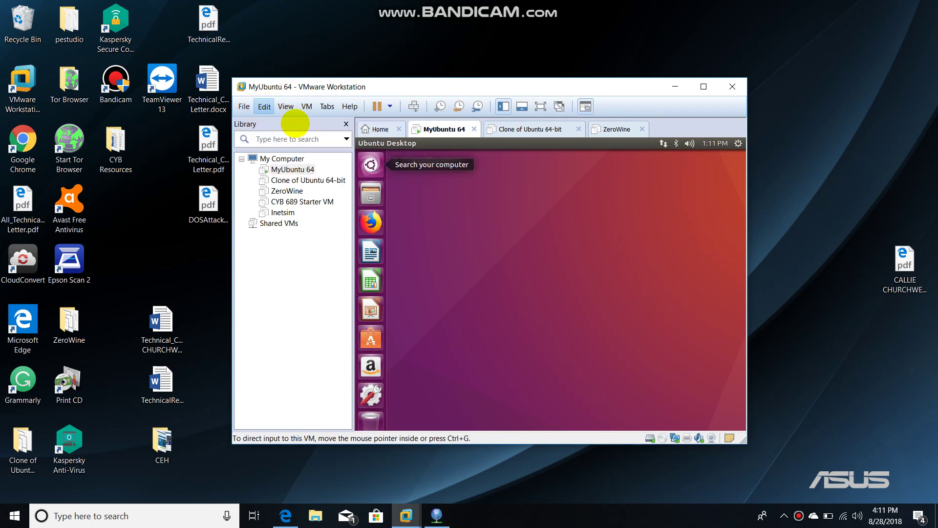
pyautogui.click(264, 106)
pyautogui.click(293, 160)
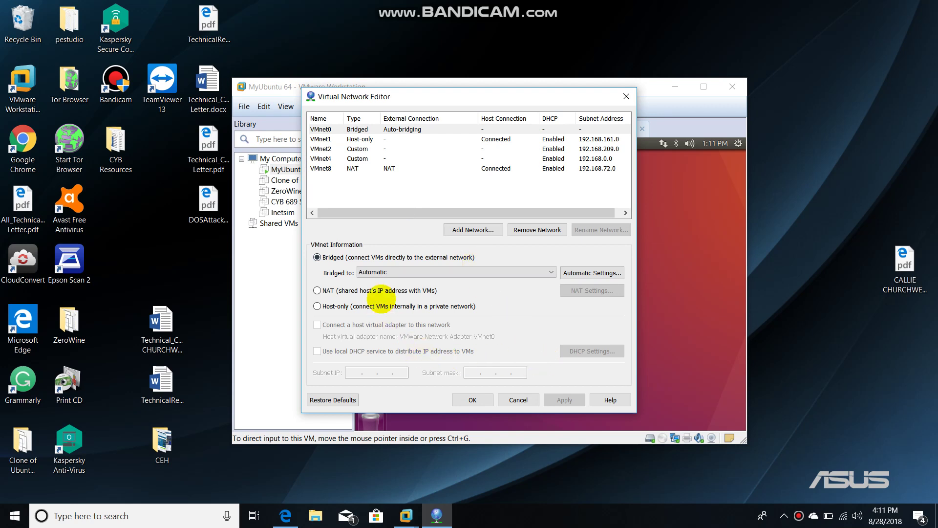
pyautogui.click(391, 139)
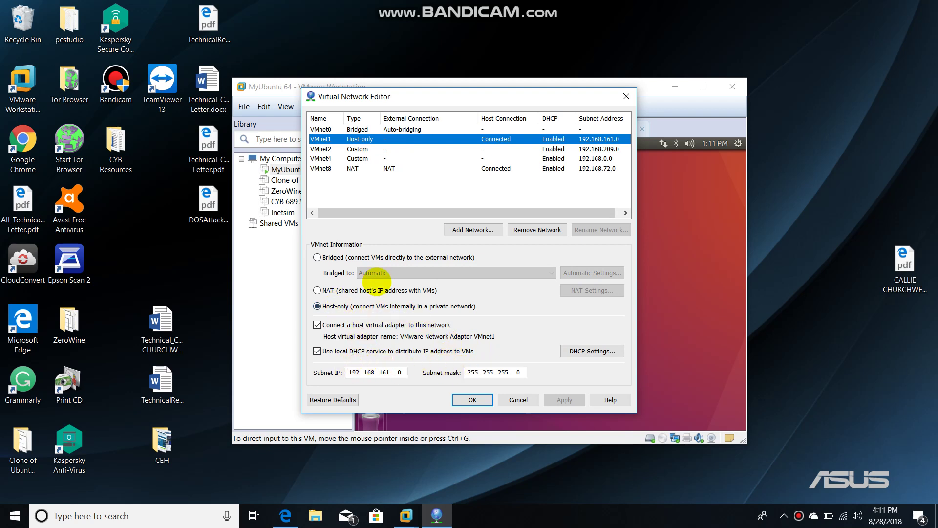
# Try to switch VMnet1 to the Bridged and NAT network types and cancel the Virtual Network Editor.
pyautogui.click(317, 257)
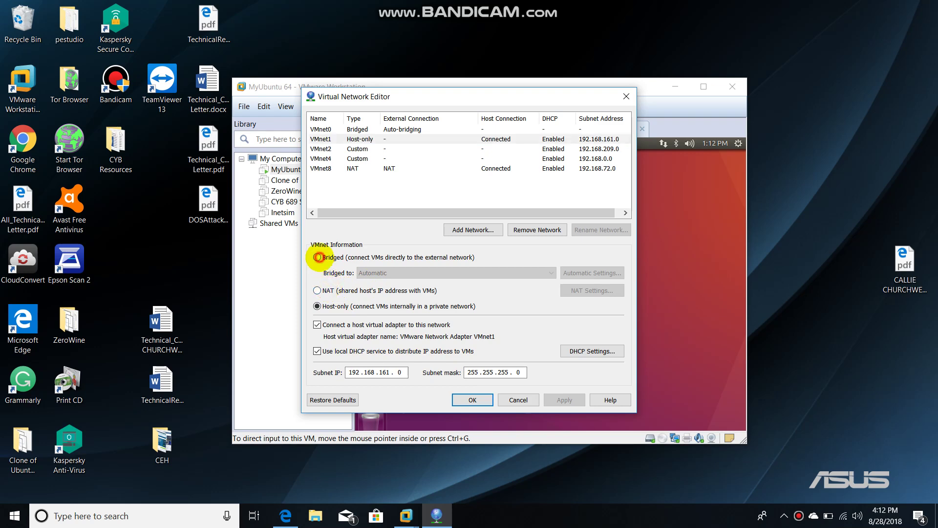
pyautogui.click(578, 304)
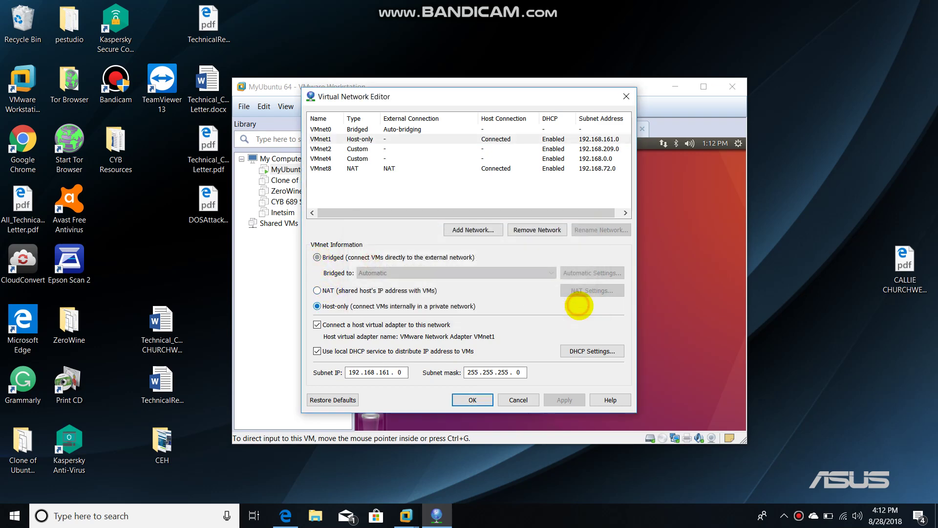
pyautogui.click(346, 293)
pyautogui.click(579, 302)
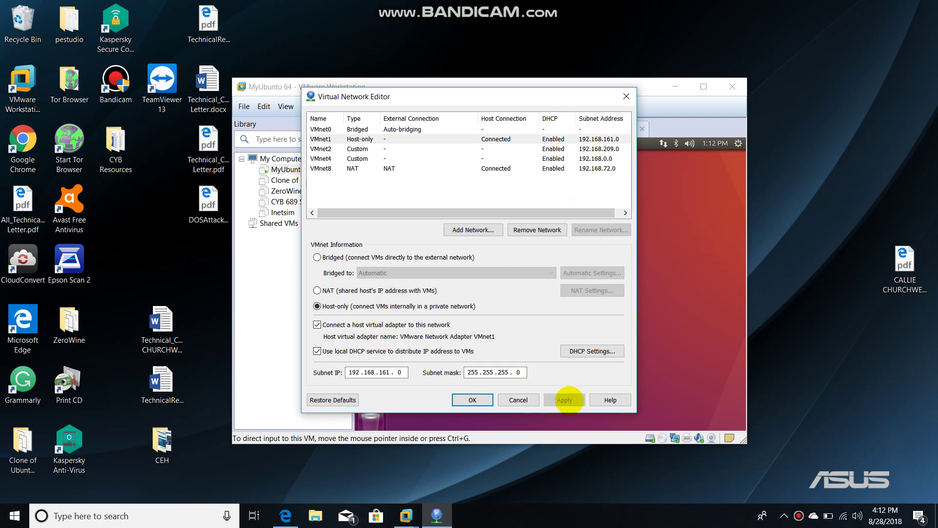
pyautogui.click(515, 399)
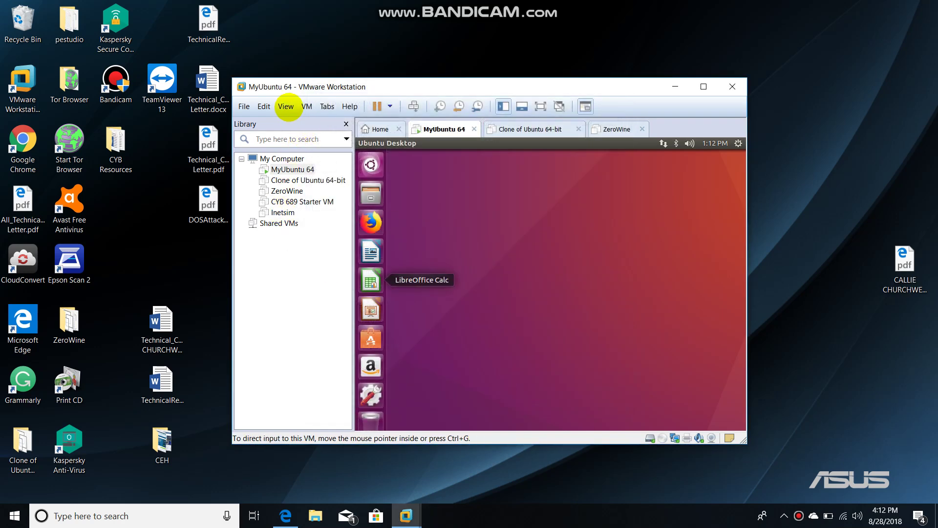
pyautogui.click(285, 107)
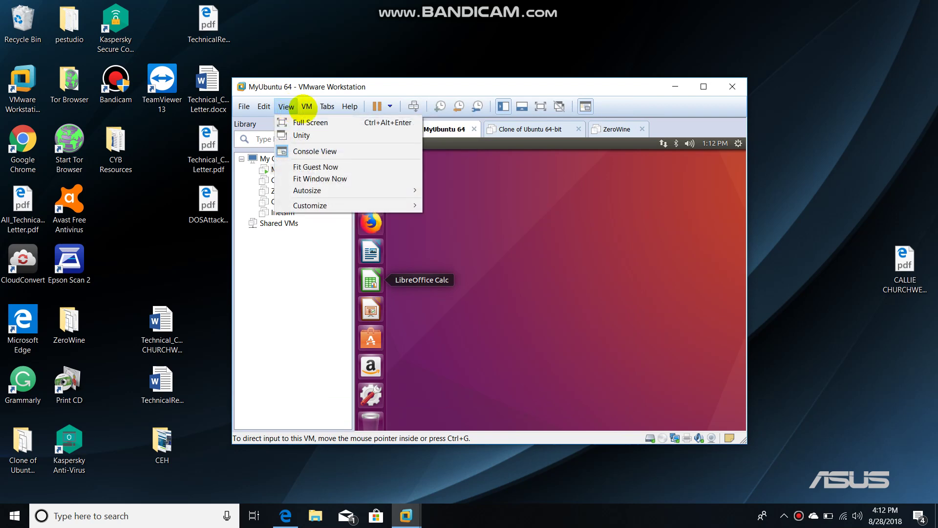
pyautogui.moveTo(307, 107)
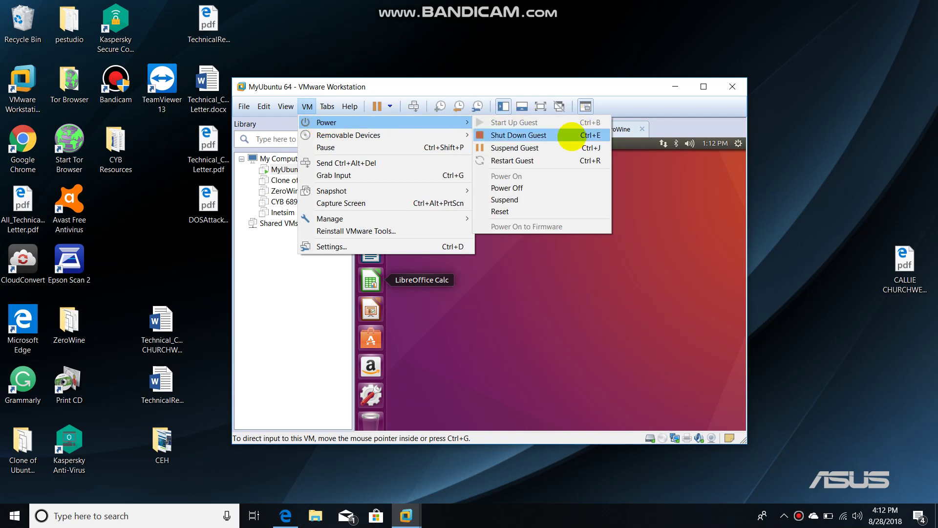
pyautogui.click(307, 106)
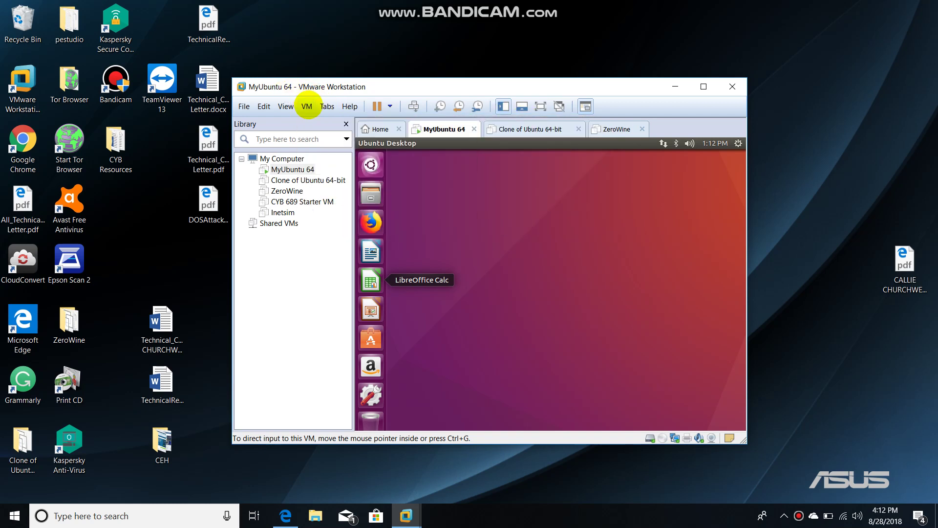
pyautogui.click(327, 106)
# Shut down the guest operating system of MyUbuntu 64 and confirm the shutdown.
pyautogui.click(386, 106)
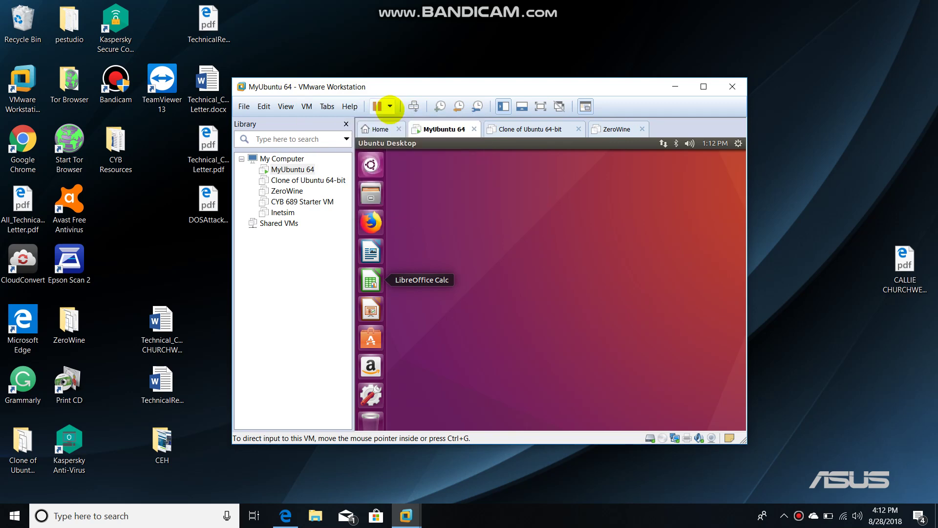
pyautogui.click(389, 106)
pyautogui.click(415, 135)
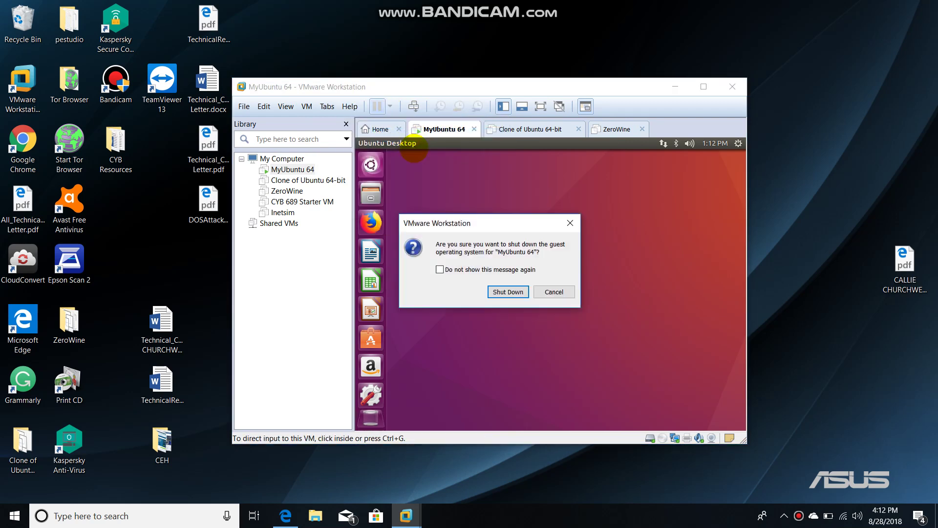
pyautogui.click(515, 293)
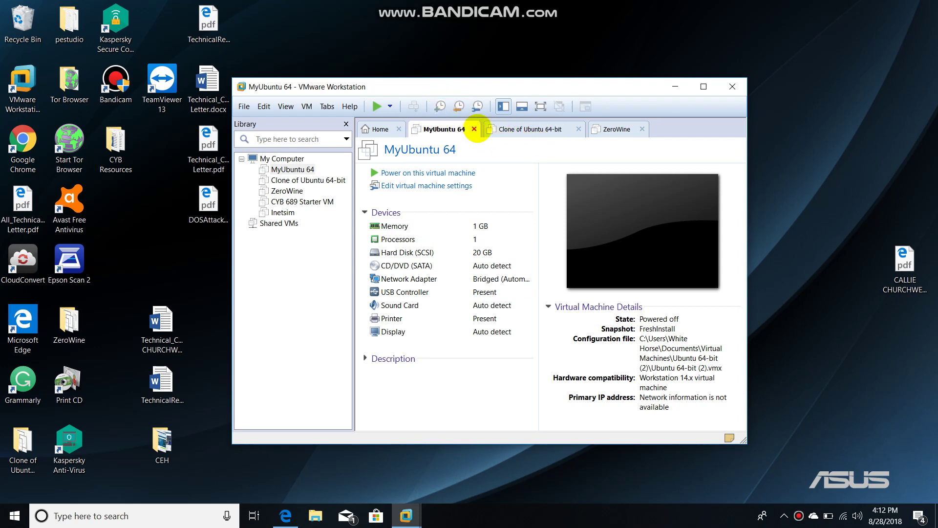
# Review the NAT and Custom options of MyUbuntu 64's network adapter and set its network connection to Host-only.
pyautogui.click(464, 277)
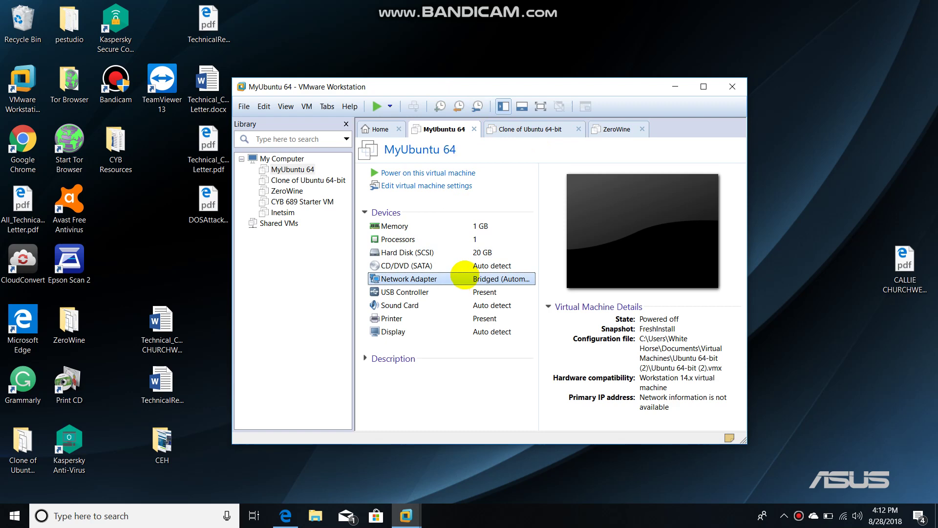
pyautogui.doubleClick(464, 277)
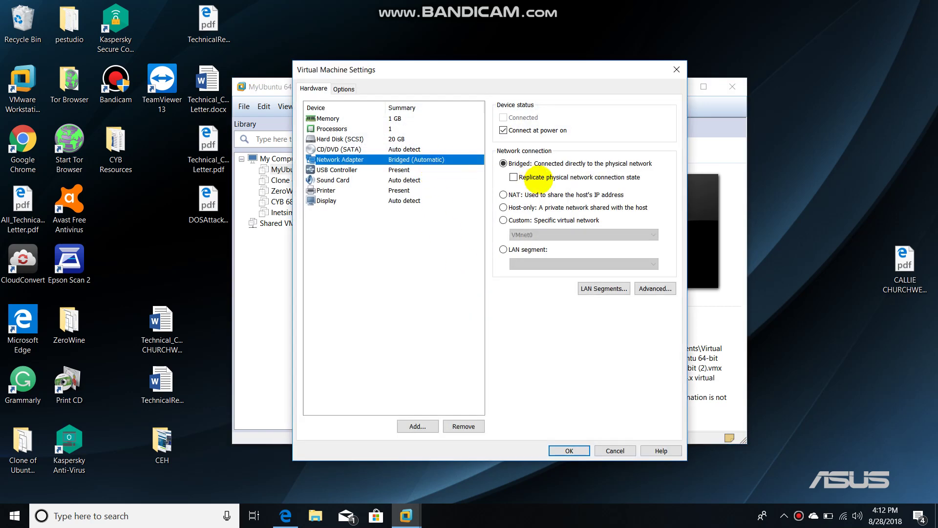
pyautogui.click(504, 194)
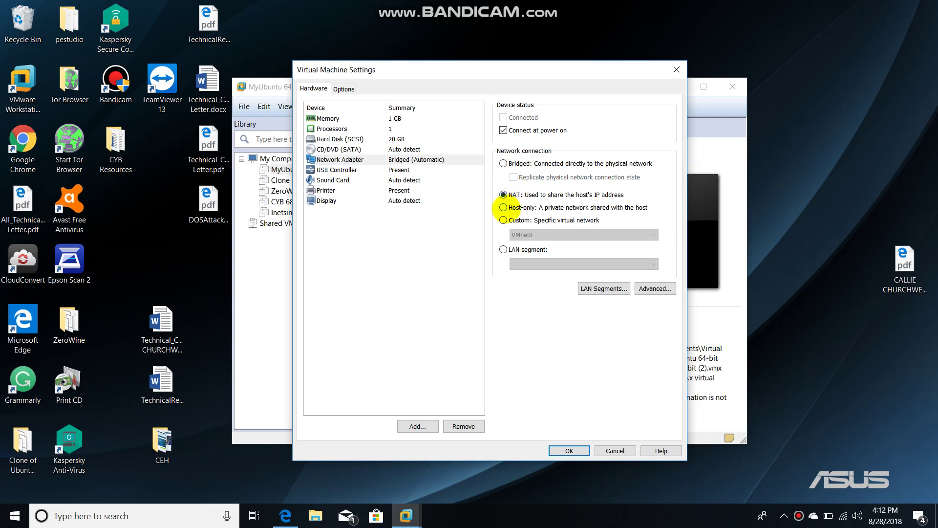
pyautogui.click(503, 207)
pyautogui.click(504, 220)
pyautogui.click(535, 239)
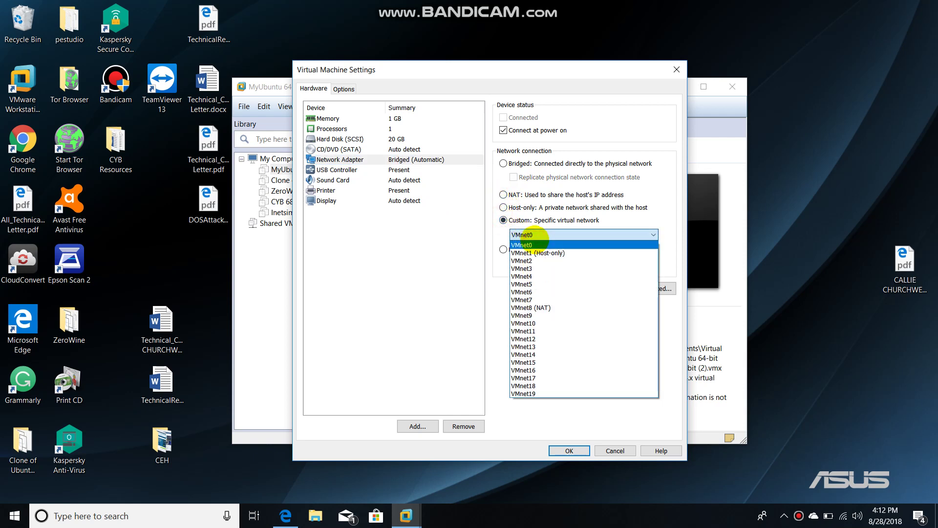
pyautogui.click(523, 219)
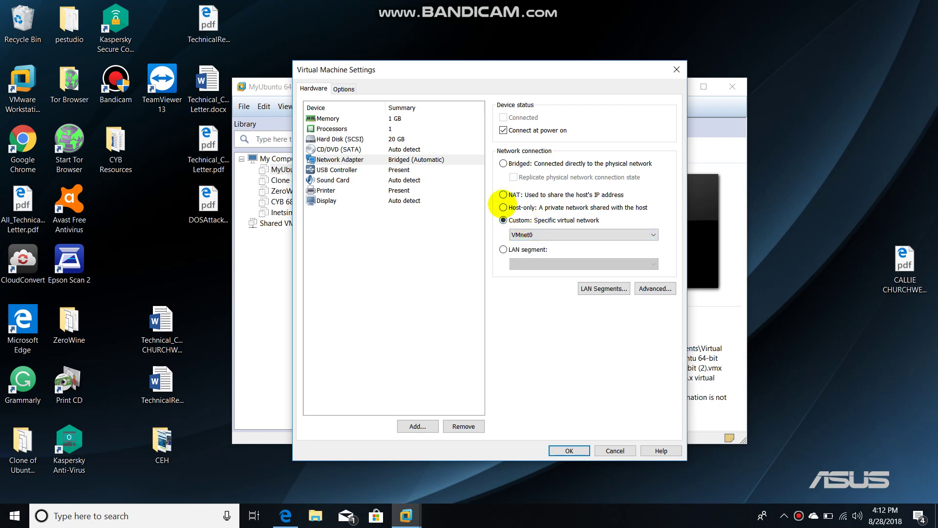
pyautogui.click(503, 207)
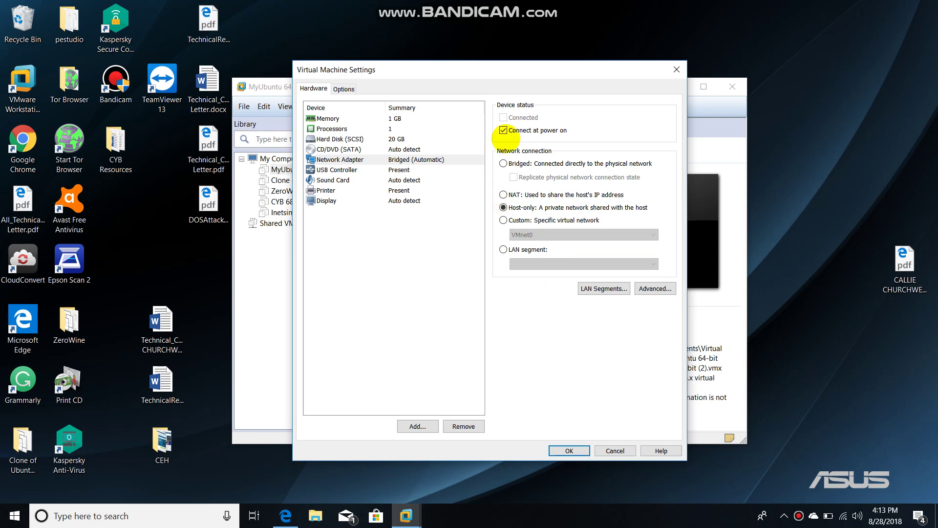
pyautogui.click(567, 451)
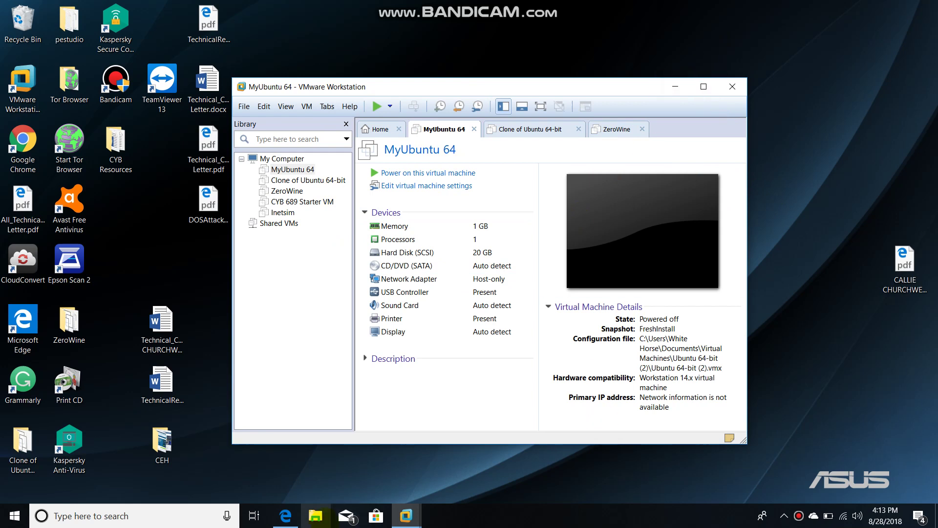
pyautogui.click(799, 516)
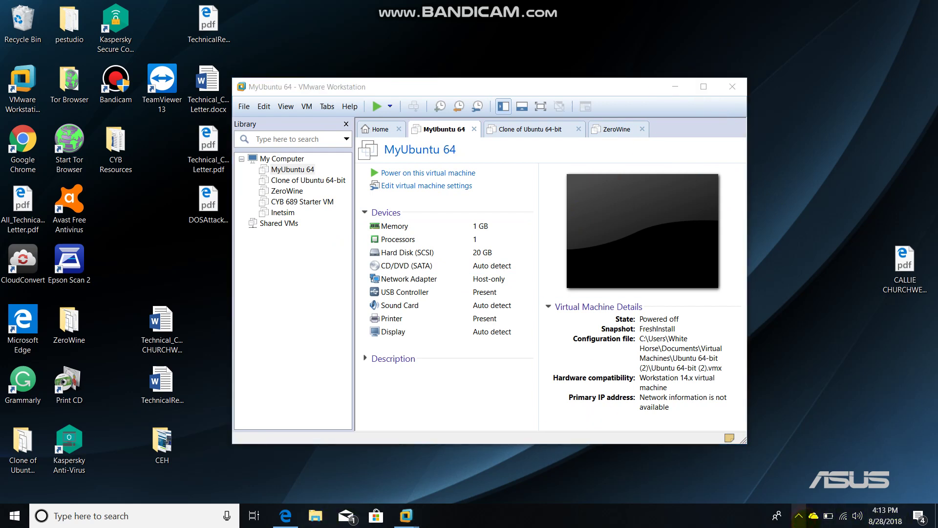